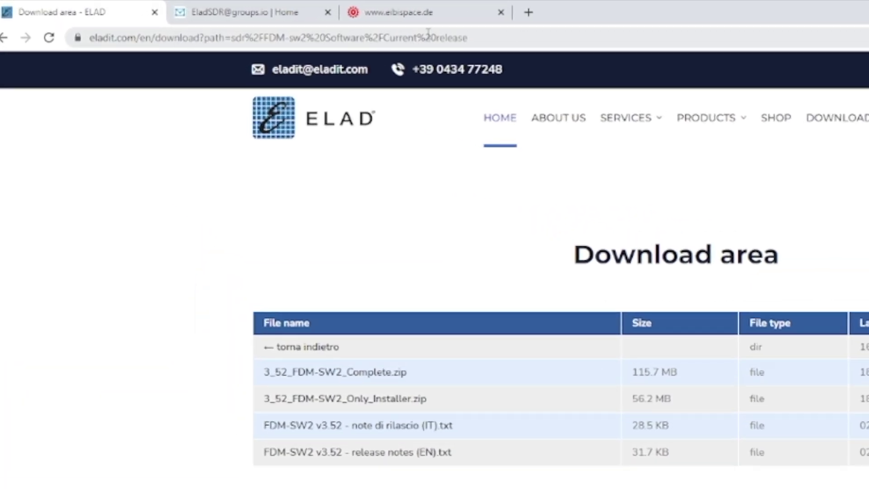
left_click_drag(476, 33, 91, 38)
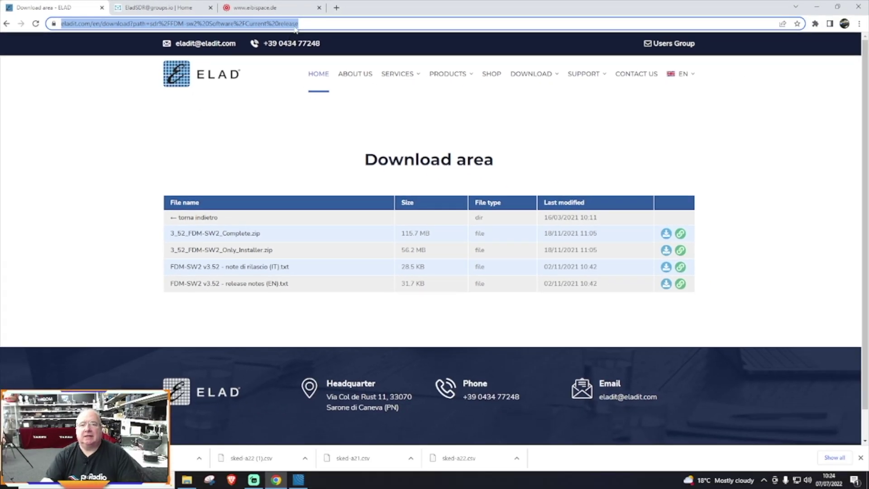
left_click(153, 141)
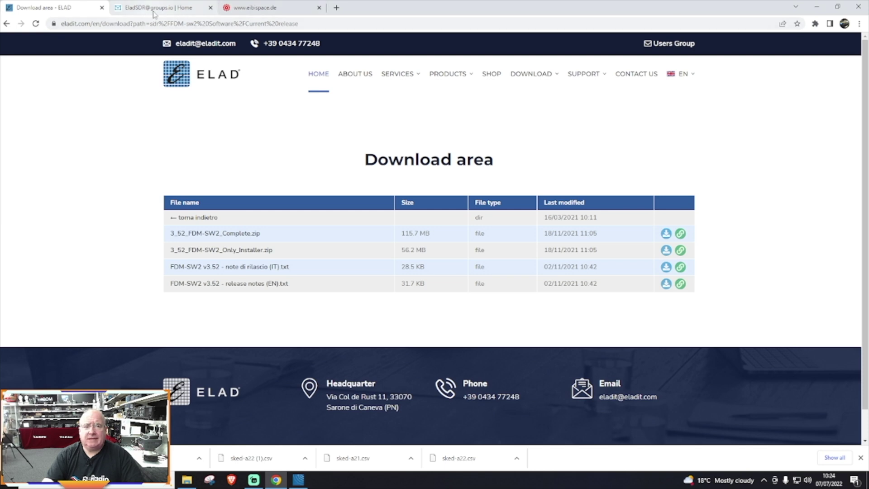
left_click(156, 13)
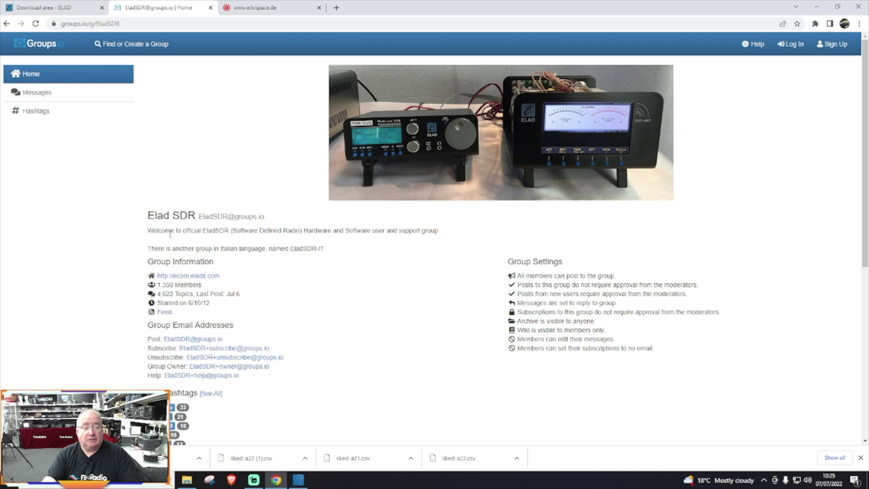
left_click(118, 25)
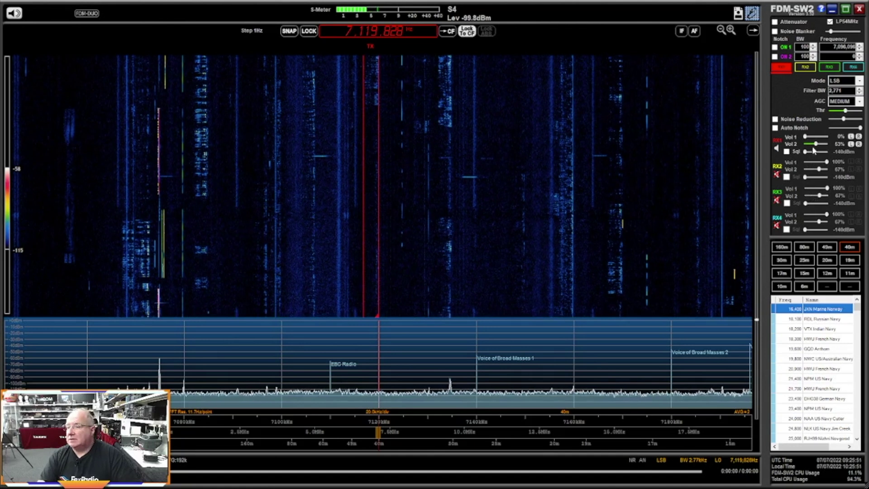
Step: Set RX1 volume 1 to 33% and drag the spectrum to retune to 7,135.162 kHz LSB
left_click_drag(805, 136, 812, 137)
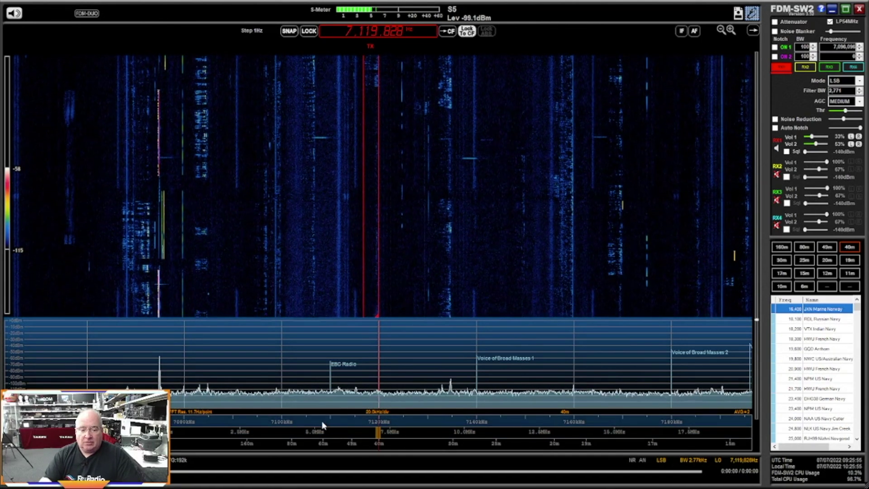
left_click_drag(341, 421, 370, 420)
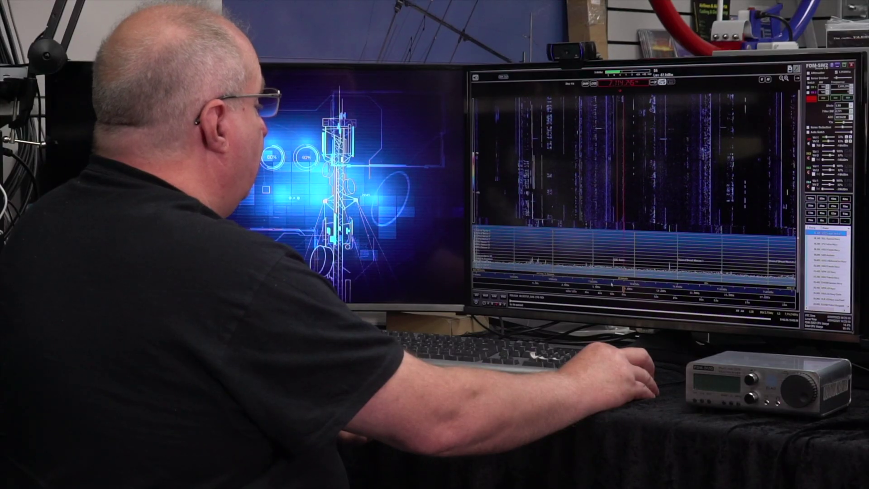
left_click_drag(612, 284, 604, 284)
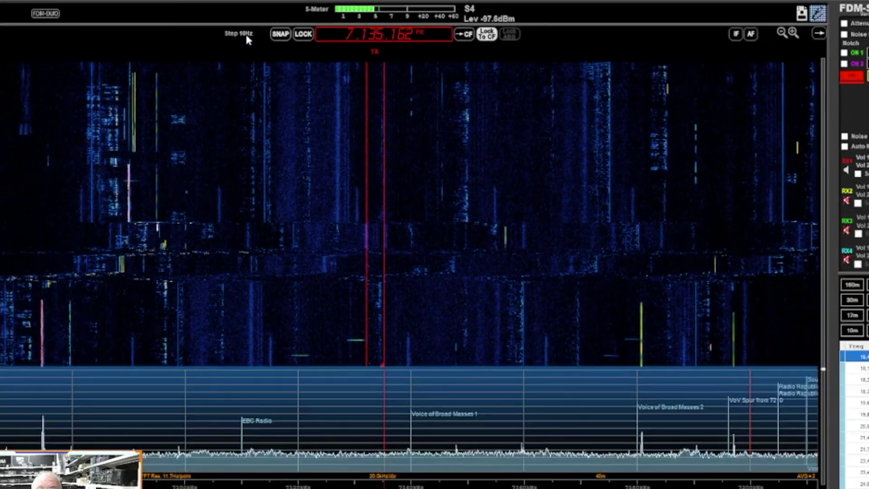
Step: Set the tuning step to 1 Hz and retune the receiver to about 7,597 kHz
scroll(258, 32, "up", 3)
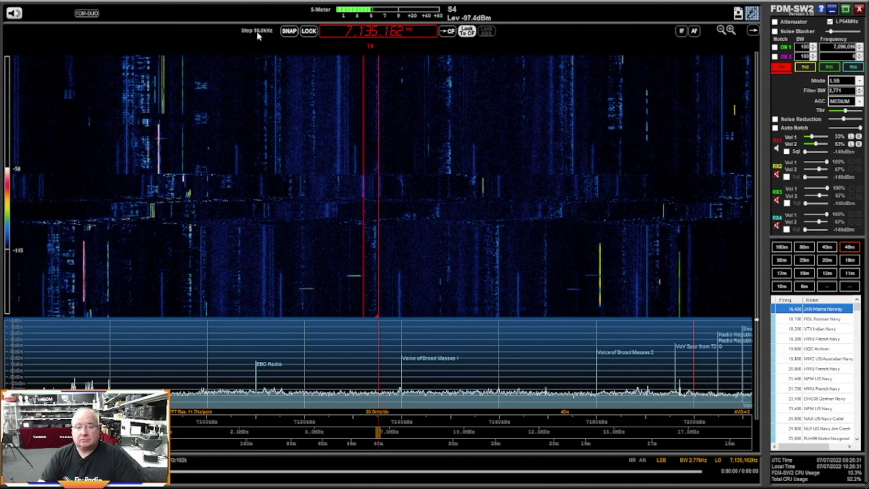
scroll(261, 32, "down", 6)
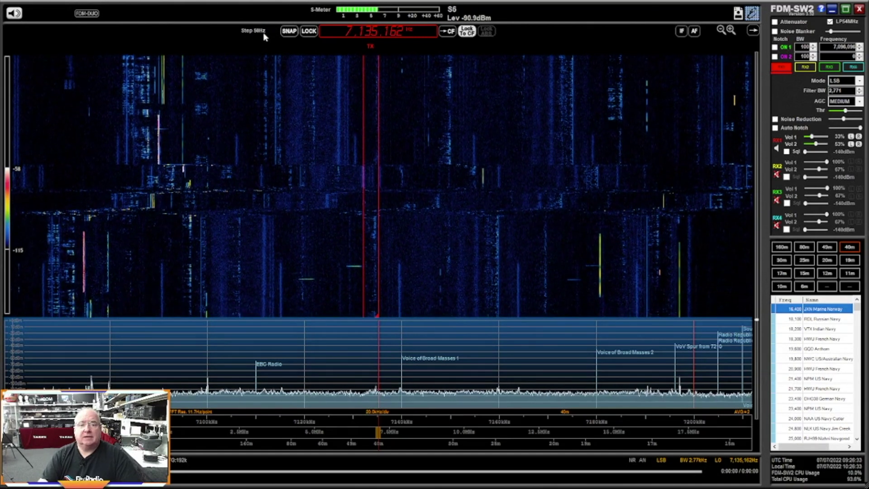
scroll(263, 32, "down", 1)
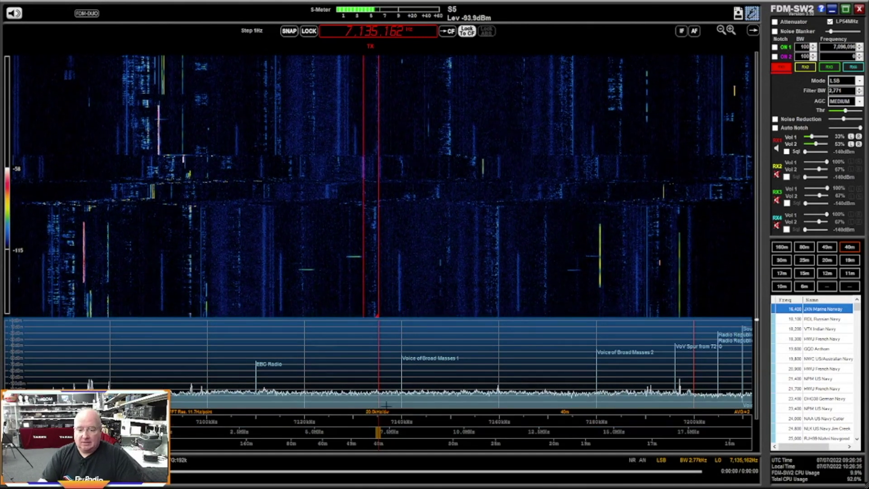
scroll(389, 417, "up", 7)
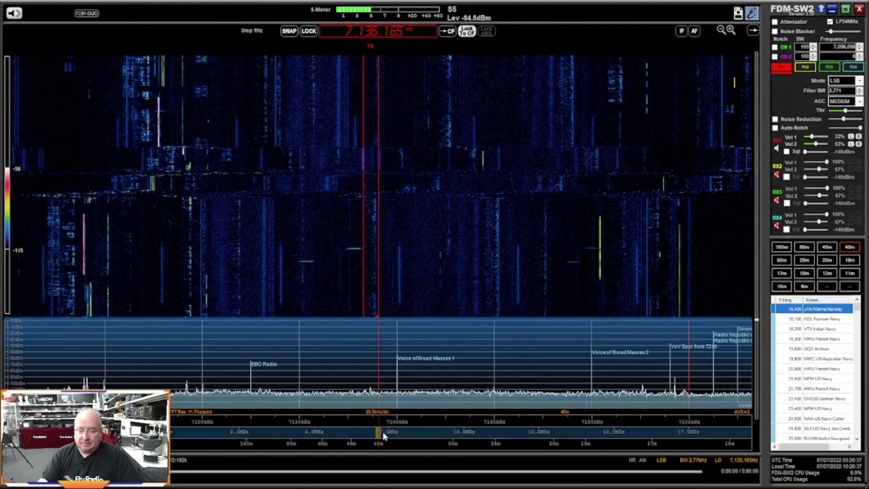
scroll(354, 419, "up", 3)
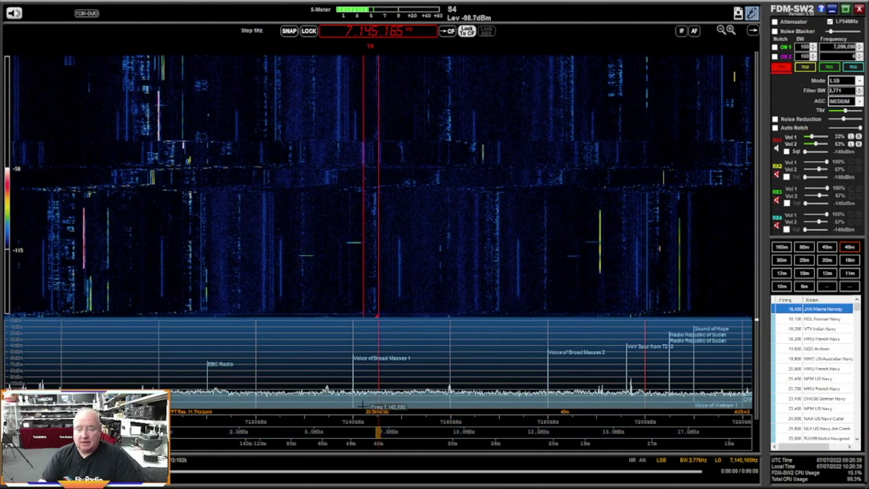
scroll(353, 421, "down", 4)
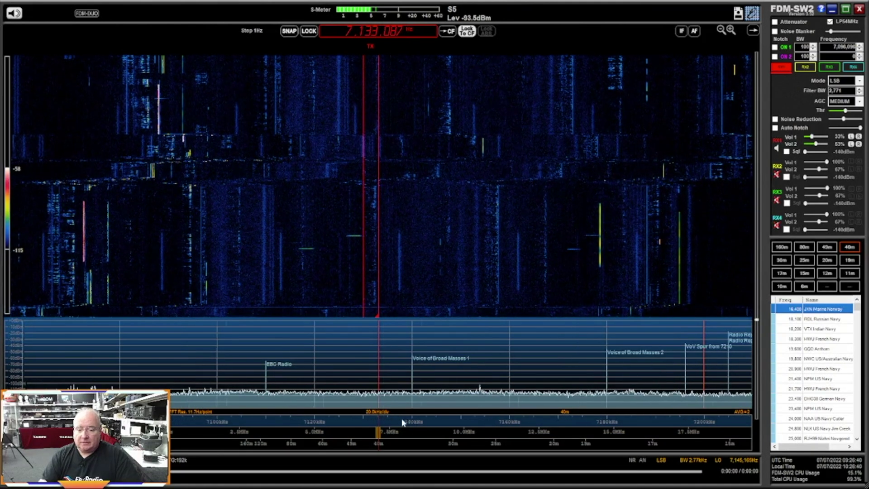
scroll(373, 419, "down", 1)
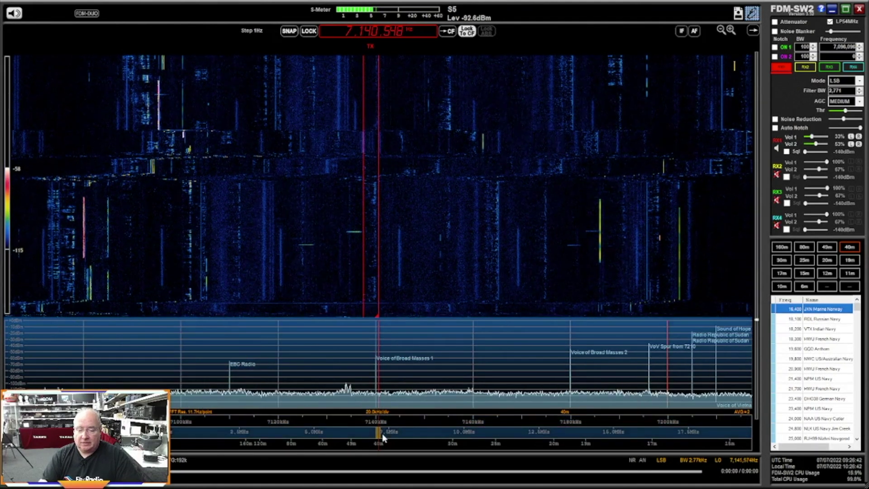
left_click_drag(385, 434, 319, 440)
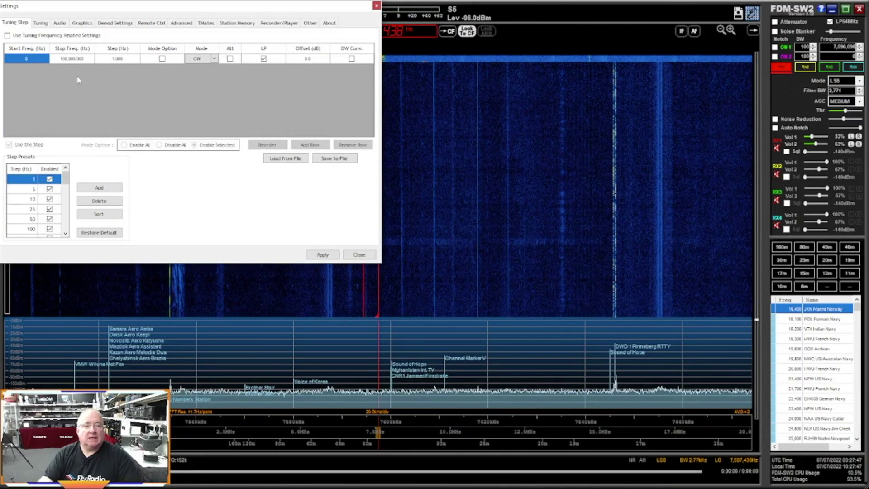
Step: View the Station Memory settings, then close Settings and minimize FDM-SW2 to return to Chrome
left_click(227, 23)
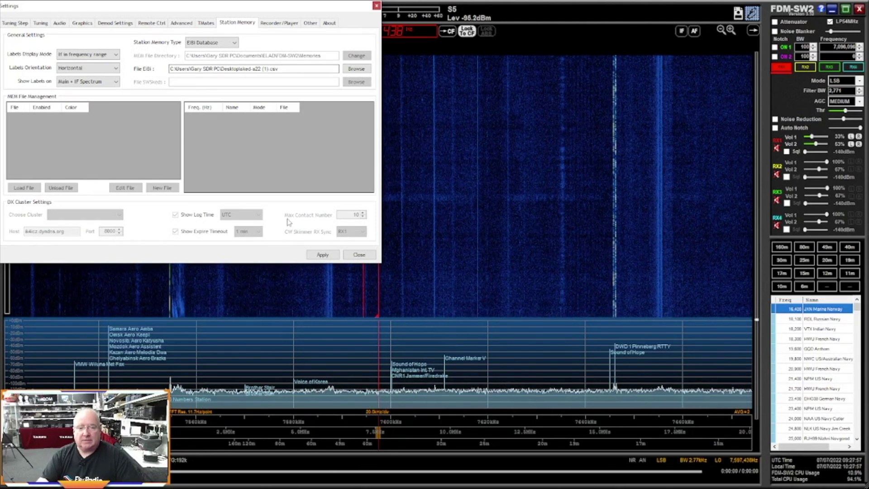
left_click(351, 256)
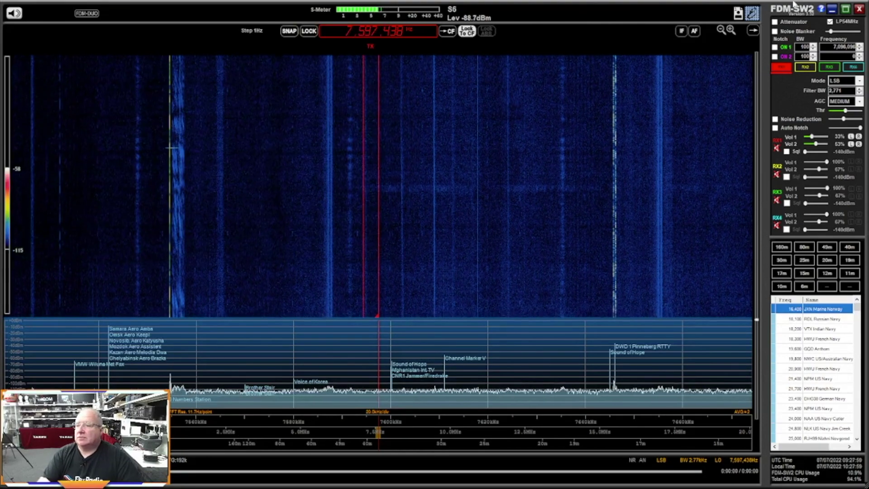
left_click(831, 10)
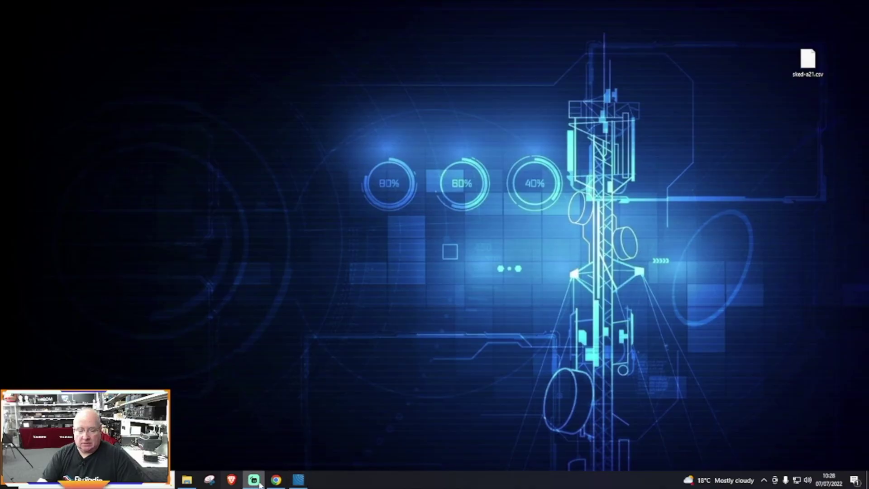
left_click(276, 480)
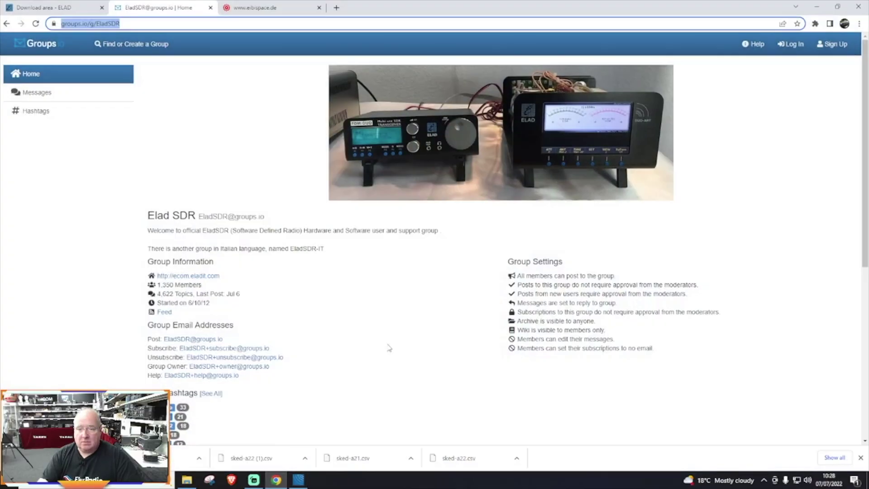
Step: Open the EiBi shortwave schedules archive and download sked-a21.csv
left_click(245, 9)
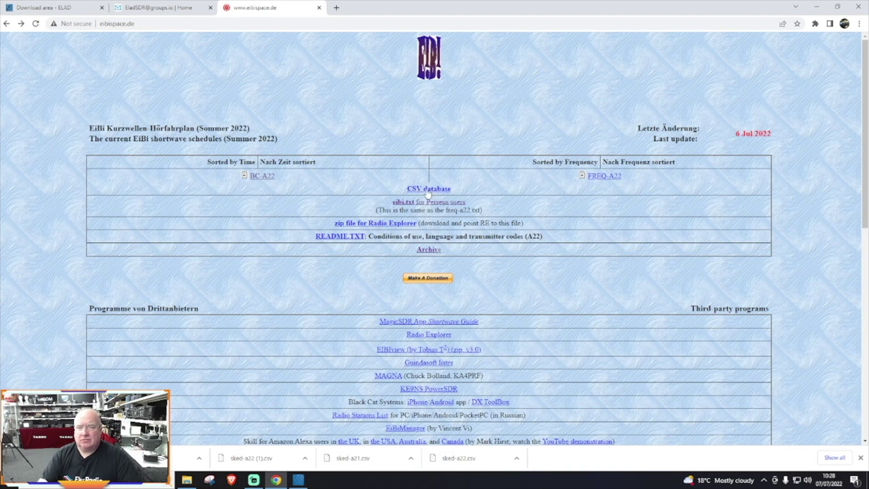
scroll(417, 262, "down", 3)
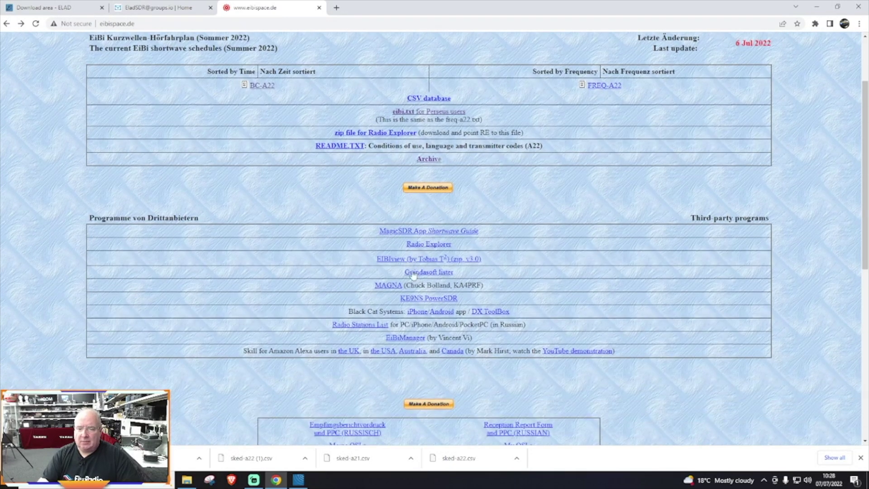
scroll(412, 243, "up", 2)
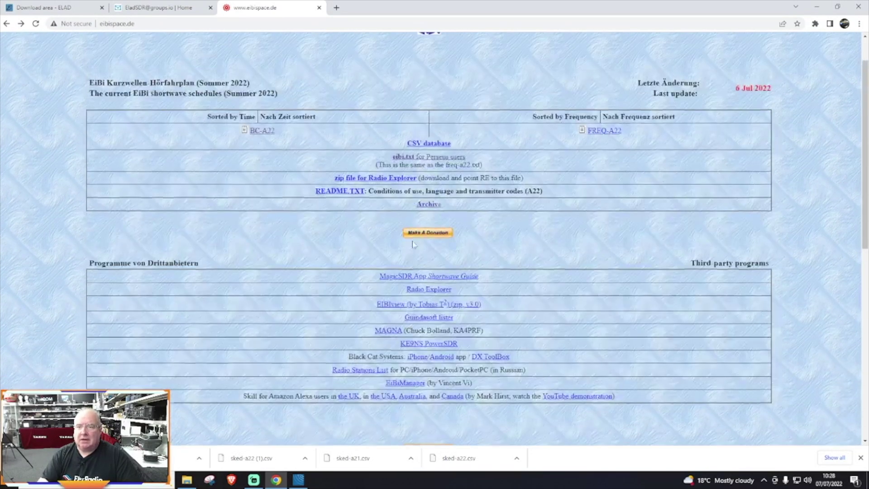
left_click(433, 206)
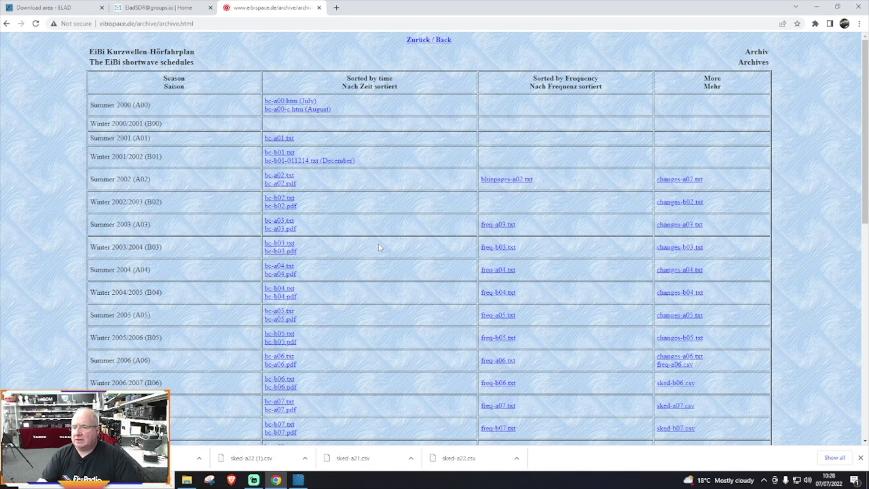
scroll(380, 247, "down", 10)
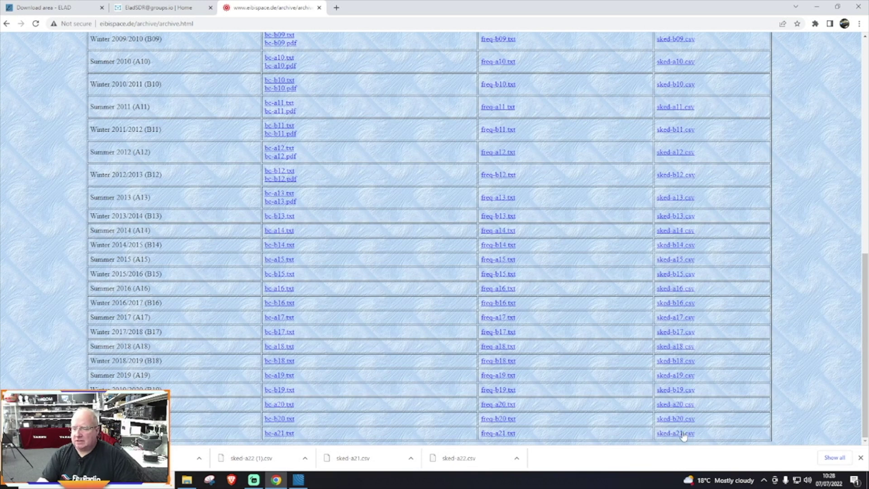
scroll(681, 393, "up", 10)
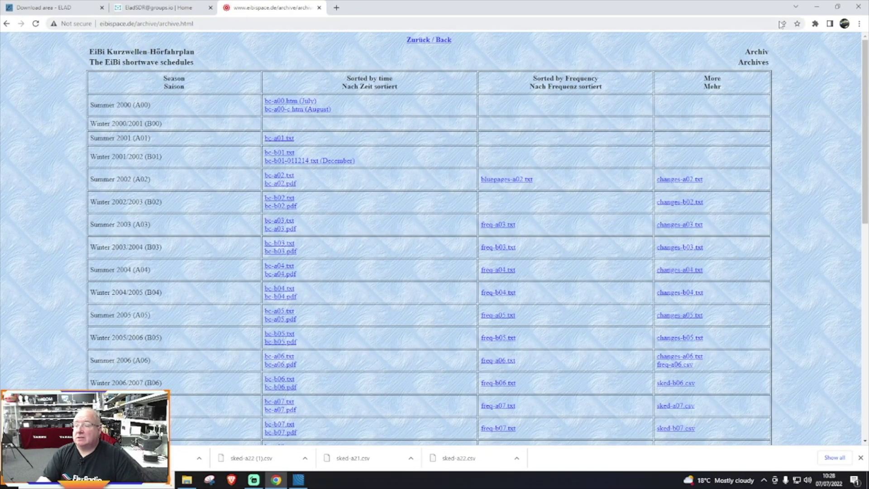
Step: Load sked-a21.csv as the EiBi file in FDM-SW2's Station Memory settings and apply it
left_click(815, 8)
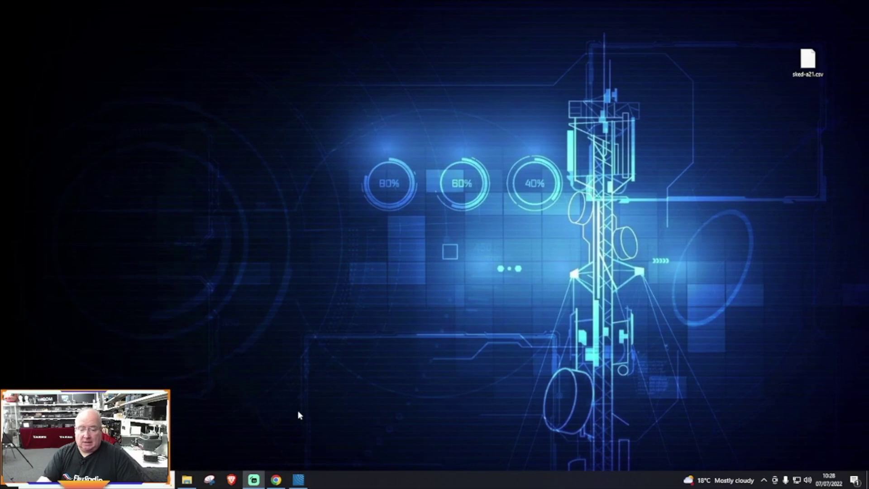
left_click(297, 481)
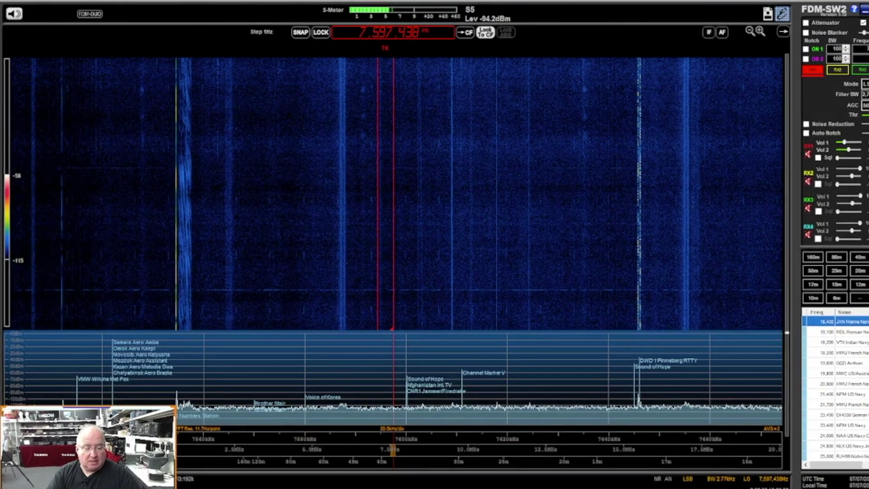
left_click(252, 30)
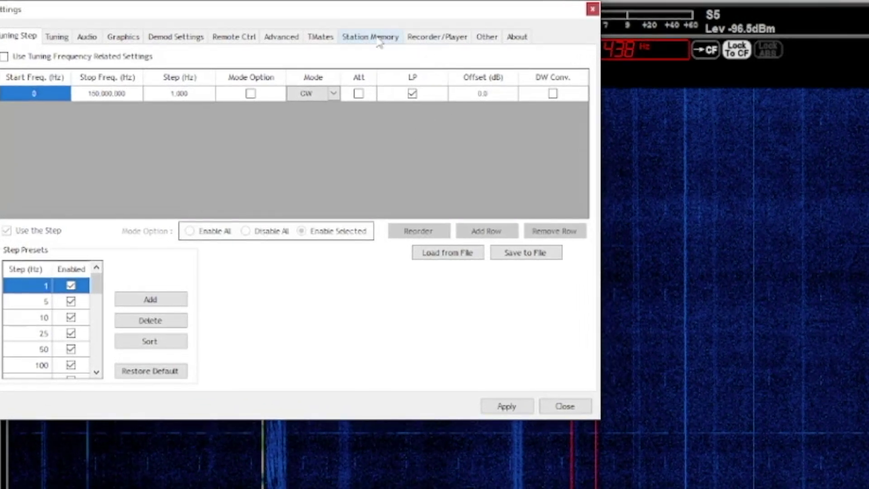
left_click(379, 39)
left_click(549, 111)
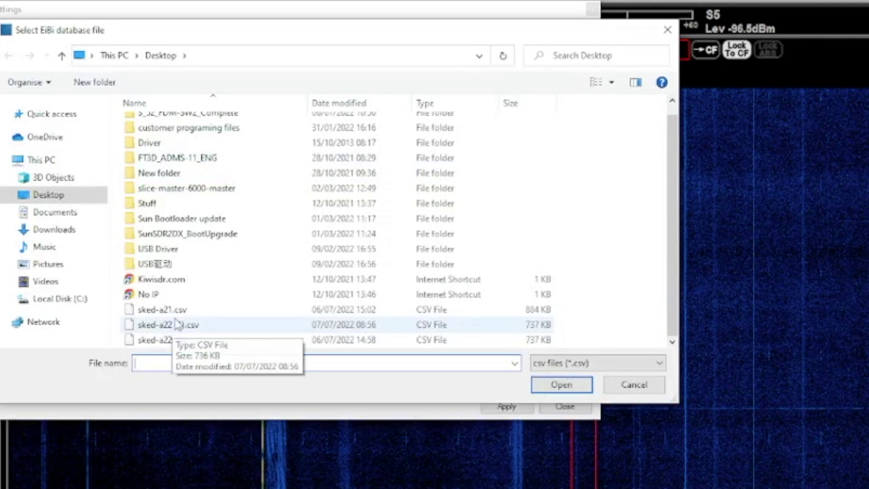
scroll(156, 335, "down", 1)
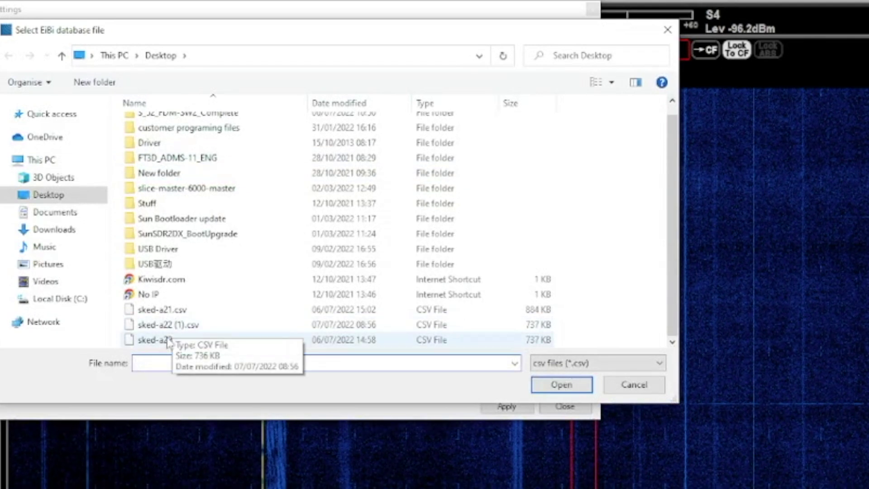
left_click(161, 313)
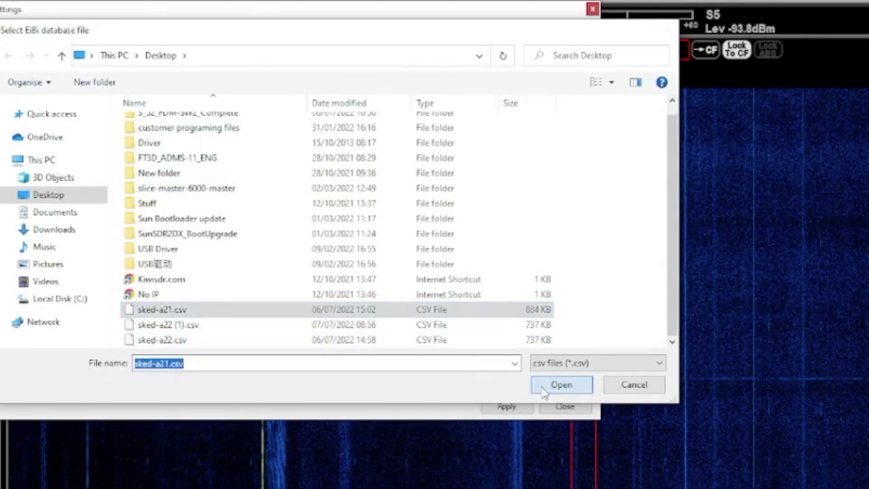
left_click(560, 385)
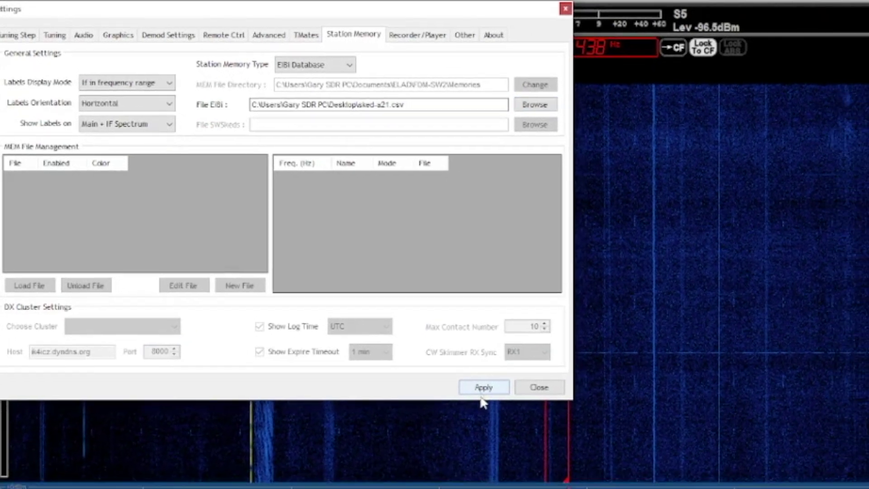
left_click(482, 388)
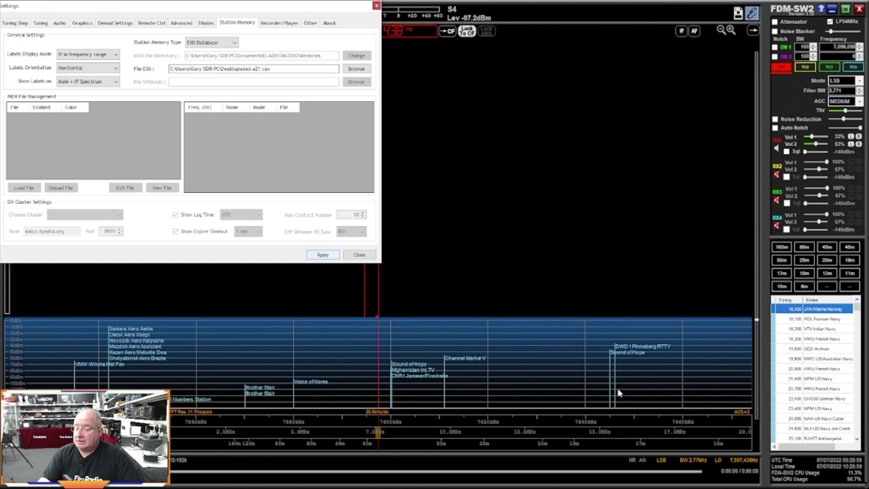
Step: Close Settings, retune up to 7,688.688 kHz LSB, and cancel the open-file dialog
left_click(358, 255)
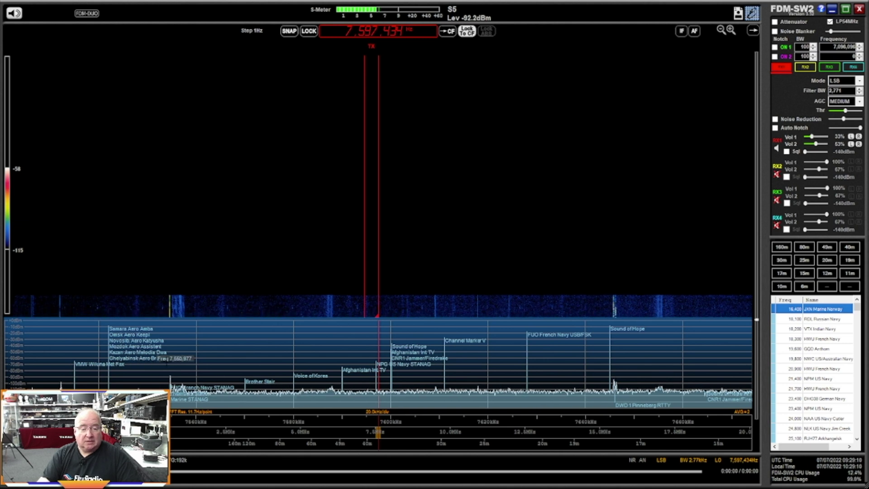
left_click_drag(360, 421, 172, 418)
left_click_drag(408, 421, 307, 422)
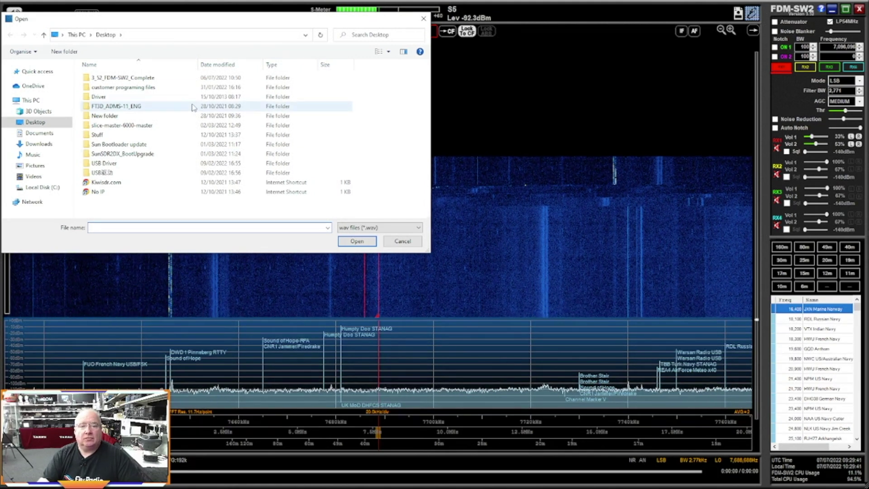
left_click(402, 242)
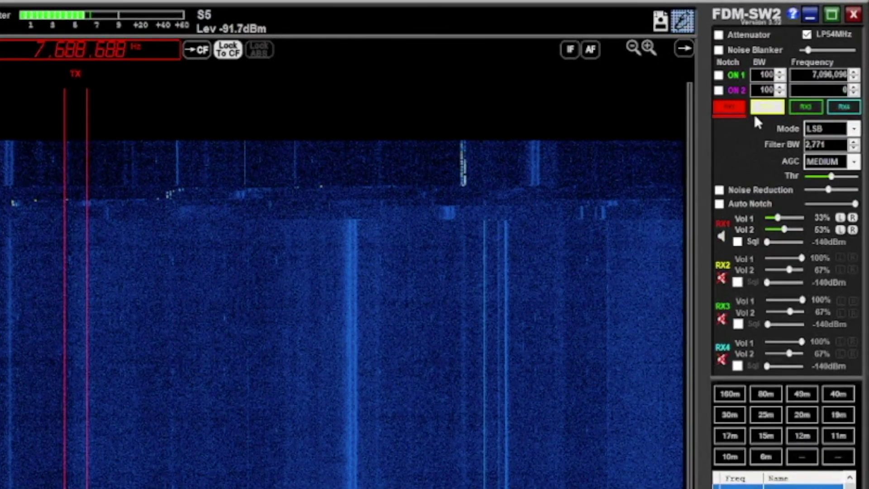
Step: Activate the second receiver RX2 with its waterfall marker, then make RX1 active again
left_click(762, 110)
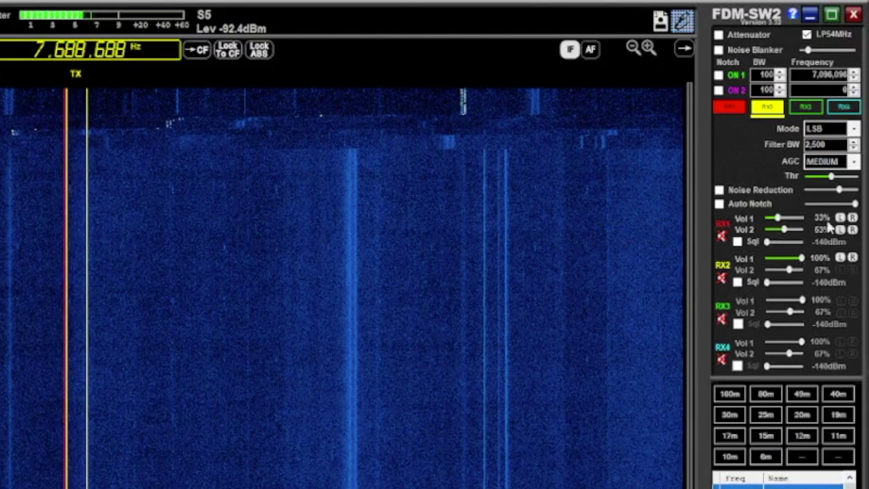
left_click(729, 106)
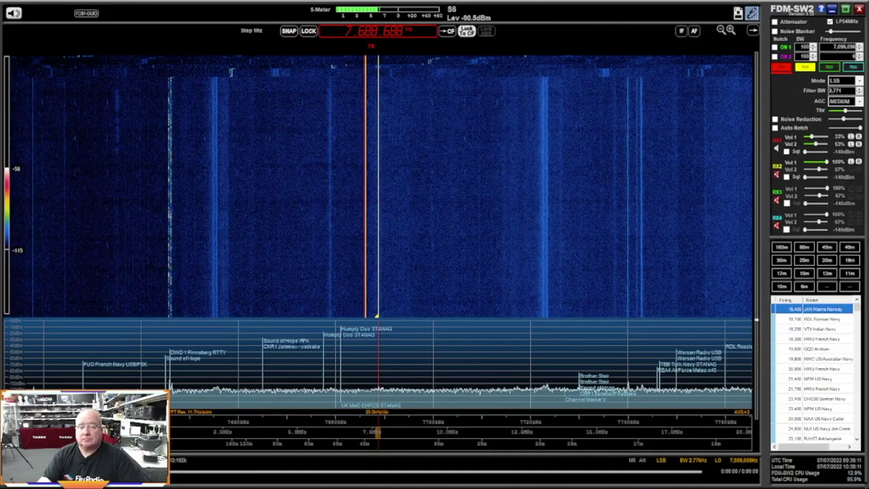
Step: Tune RX1 down to 7,160.130 kHz on 40 m, enable Noise Reduction, and toggle Auto Notch
left_click_drag(334, 416, 524, 411)
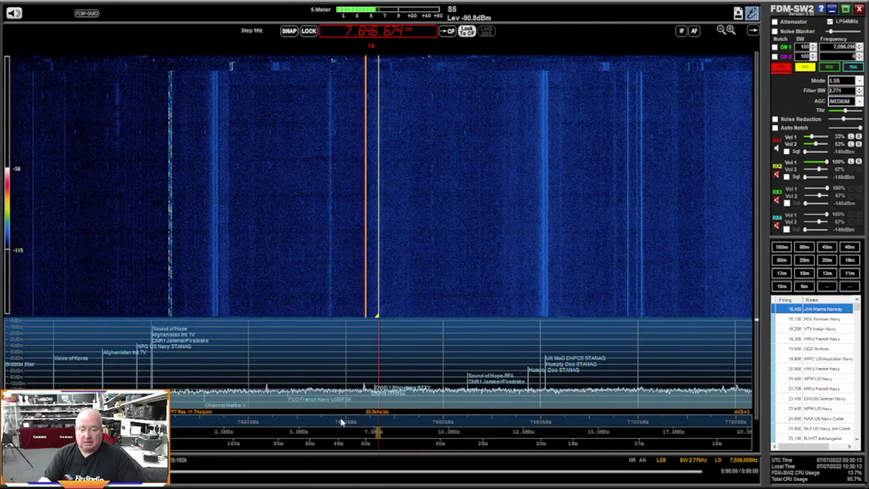
left_click_drag(342, 421, 483, 409)
mouse_move(248, 422)
left_mouse_down()
mouse_move(483, 407)
mouse_move(521, 417)
mouse_move(256, 430)
left_mouse_up()
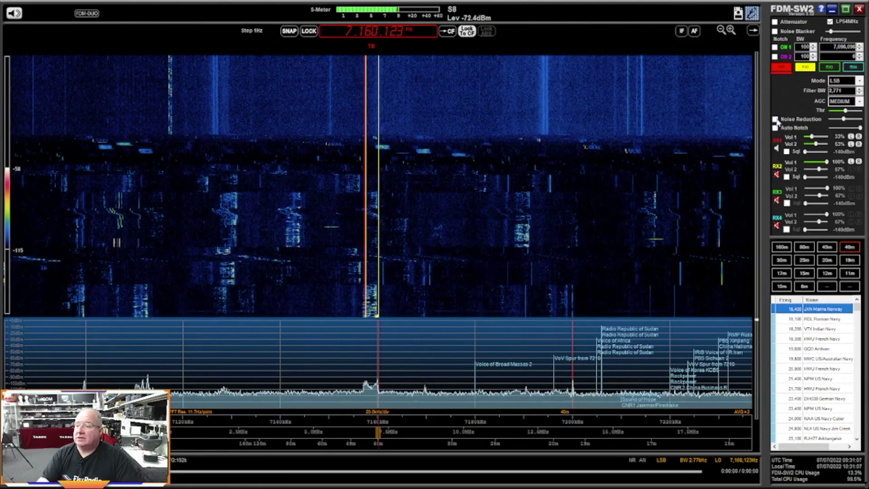
left_click(775, 119)
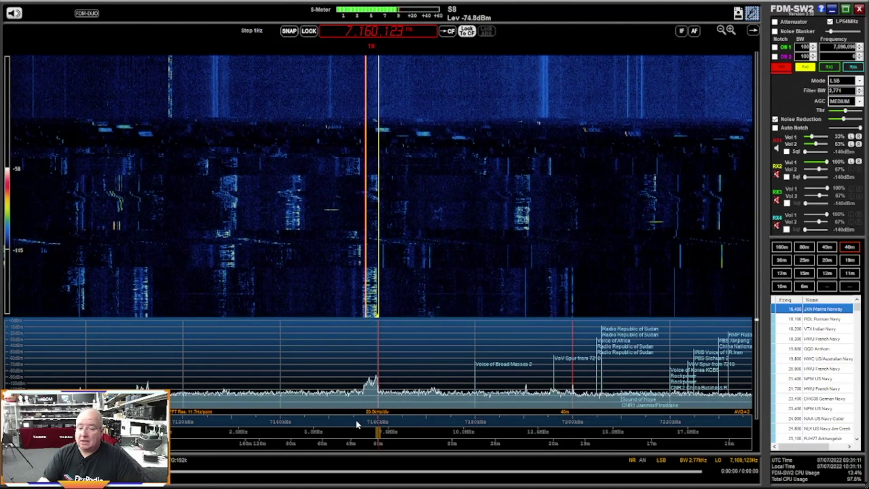
scroll(366, 419, "up", 3)
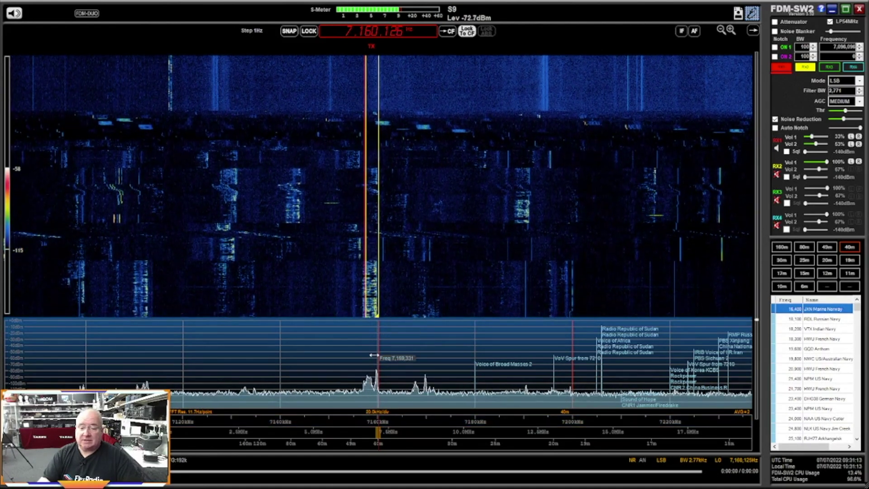
scroll(380, 365, "up", 4)
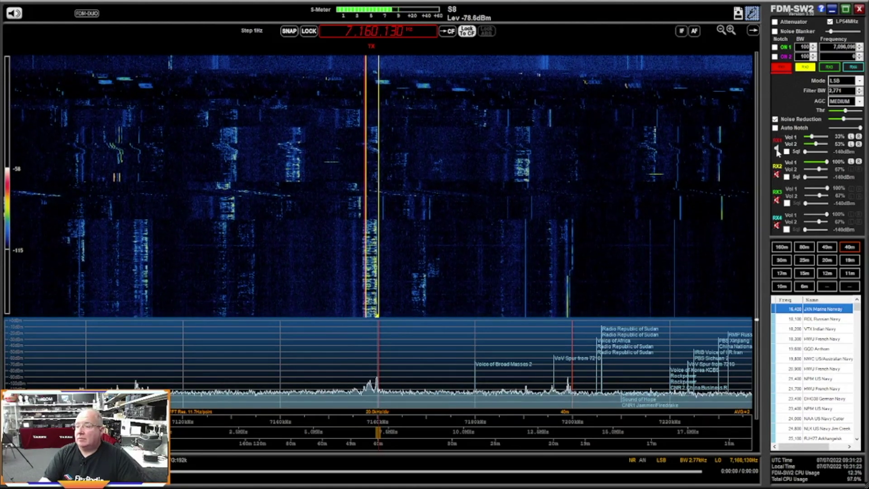
left_click(775, 128)
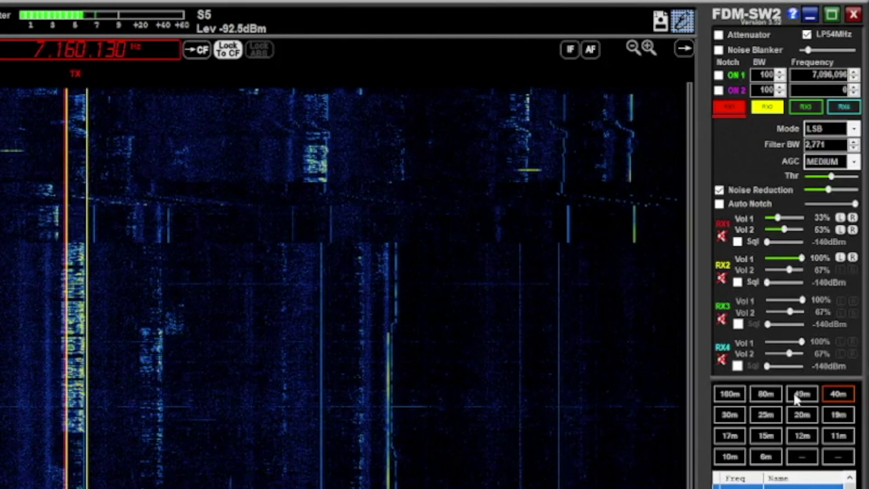
Step: Switch to the 25 m band at 11,850 kHz, keeping AM mode with a 5,000 Hz filter
left_click(801, 414)
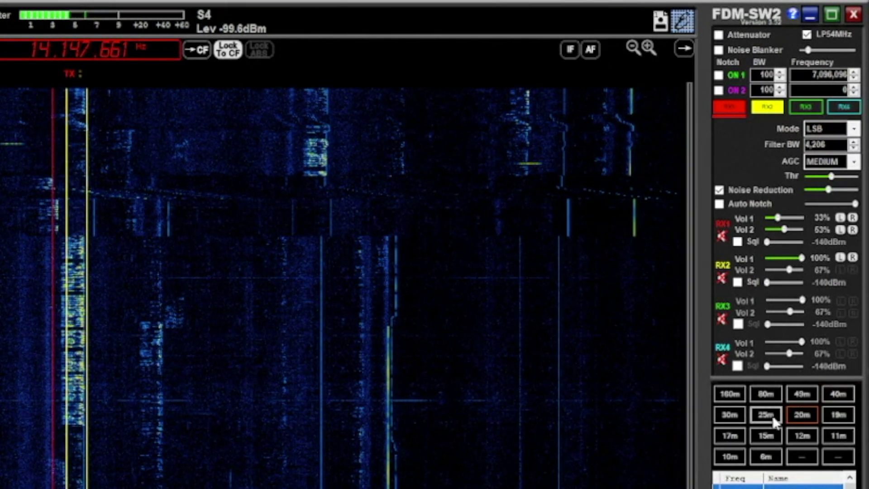
left_click(774, 420)
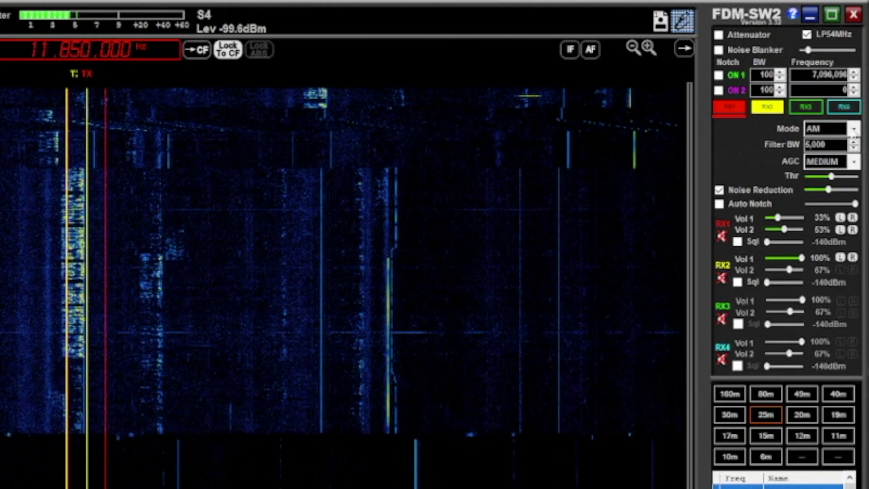
left_click(854, 130)
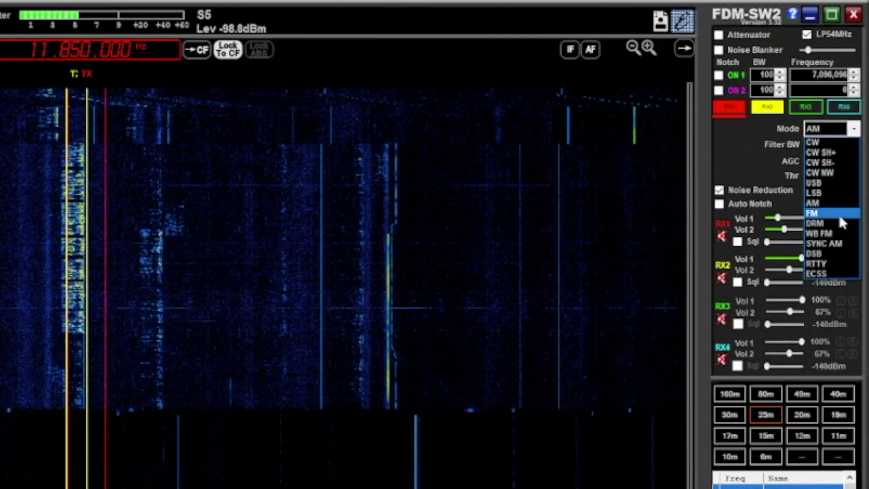
left_click(767, 149)
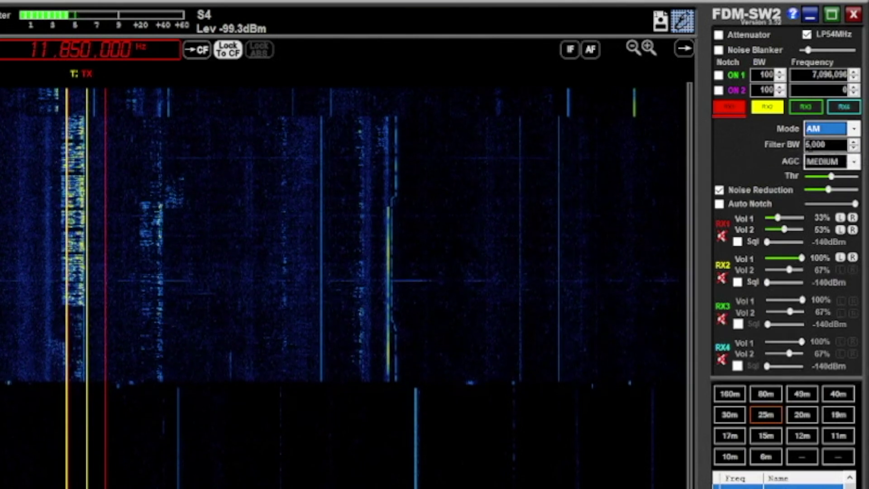
left_click(831, 175)
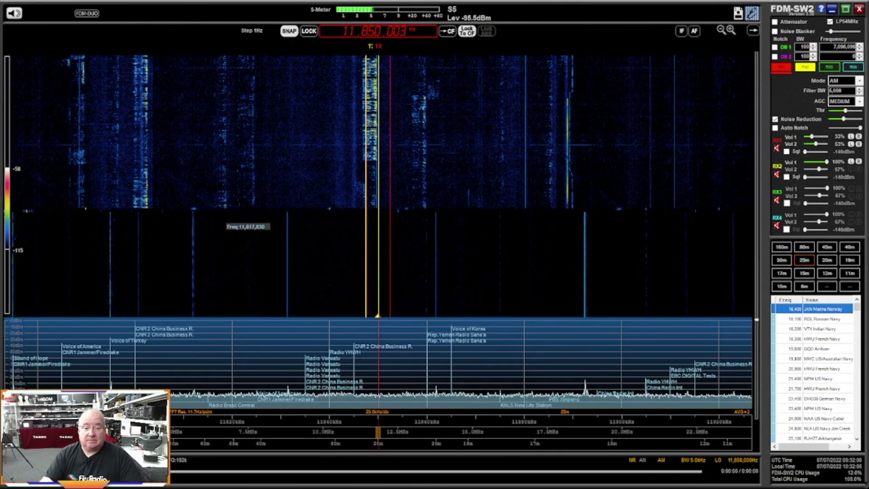
Step: Tune down 1 Hz to 11,849.999 kHz and lock the local oscillator to the tuning frequency
scroll(335, 179, "down", 1)
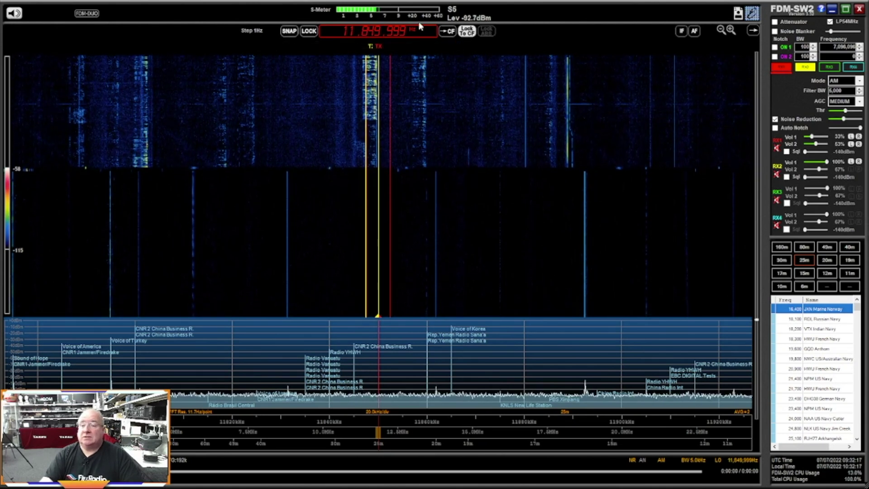
left_click(475, 36)
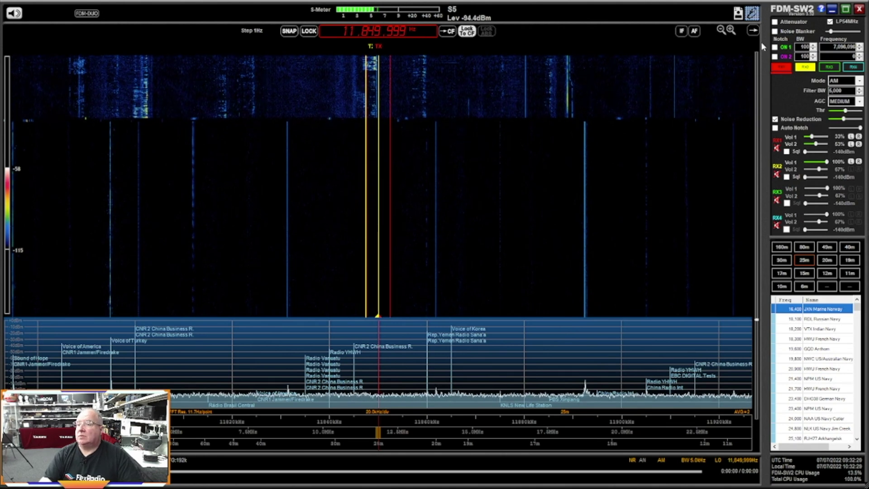
left_click(681, 31)
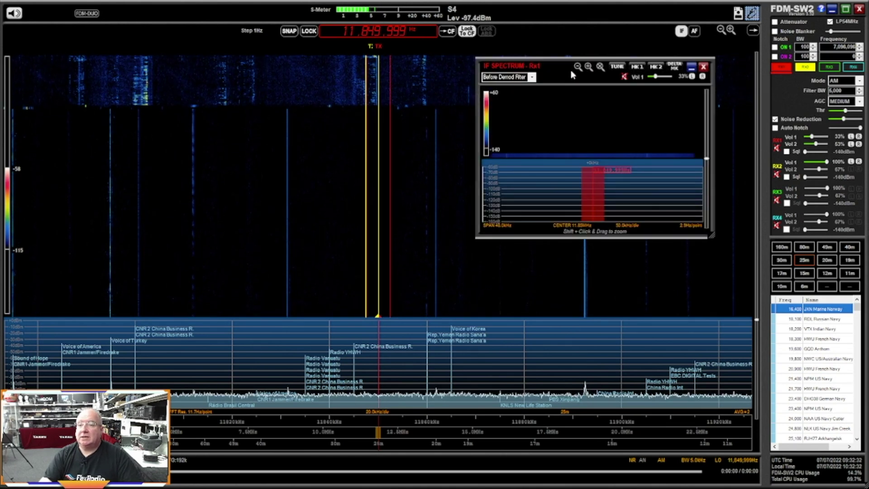
left_click(695, 32)
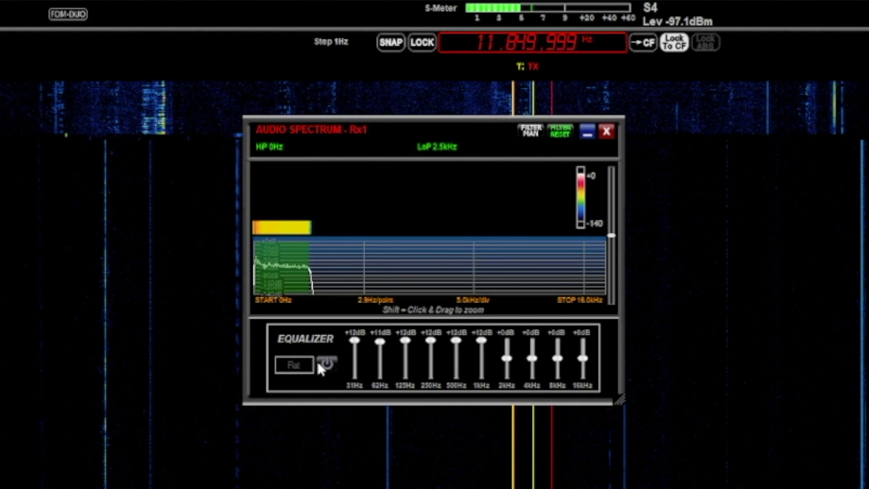
left_click(319, 364)
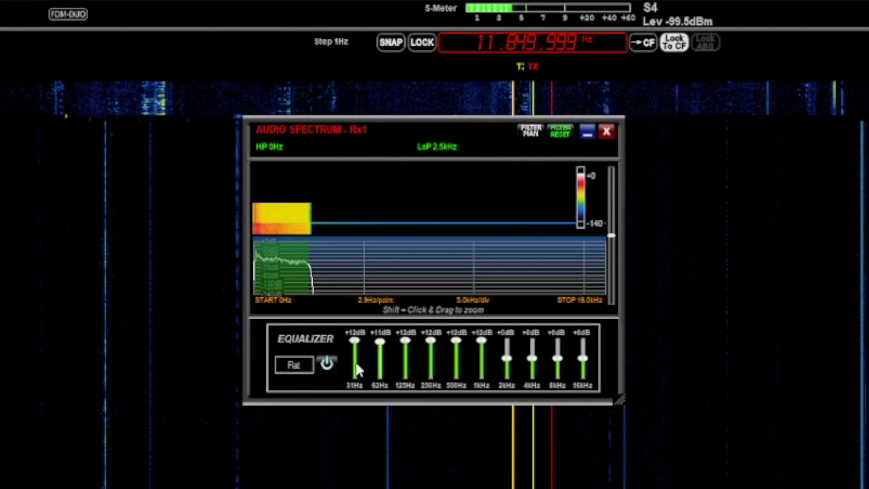
left_click(330, 363)
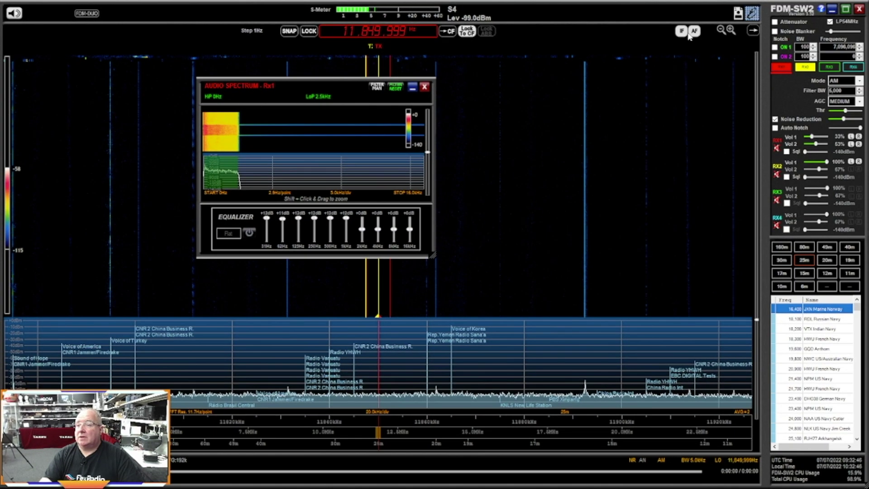
left_click(693, 32)
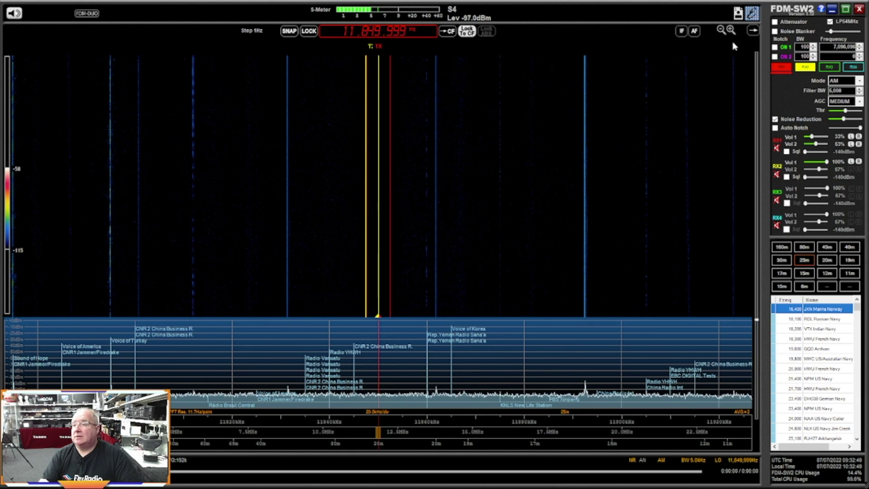
Step: Open the Quick-Start guide full-screen and browse its keyboard shortcut pages for demodulation selection
left_click(820, 10)
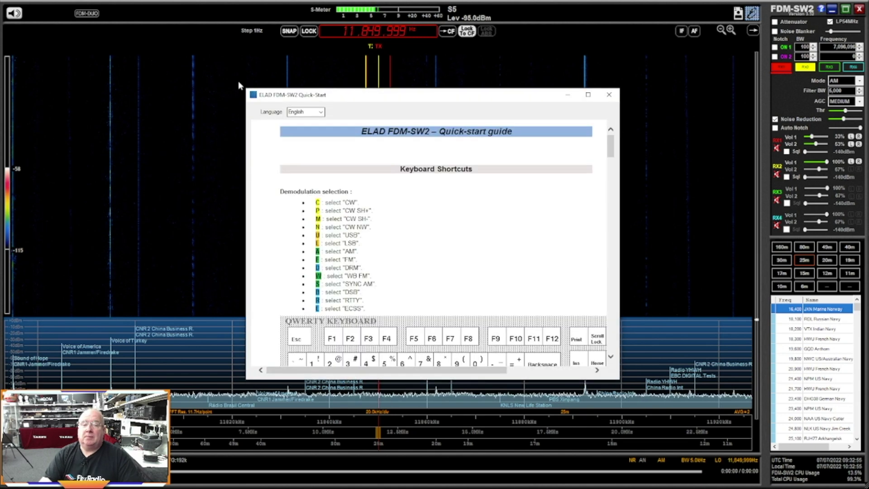
left_click(588, 95)
scroll(214, 206, "down", 10)
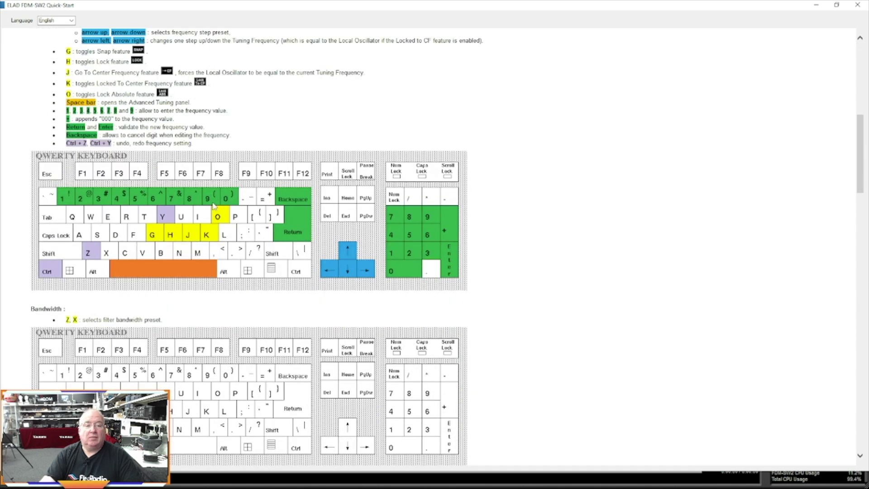
scroll(215, 206, "down", 15)
scroll(217, 232, "down", 8)
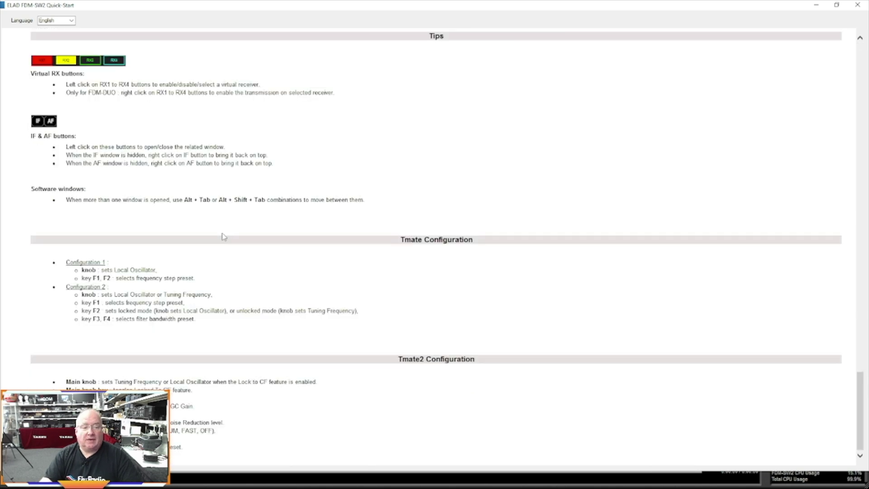
scroll(221, 236, "up", 12)
scroll(225, 238, "up", 8)
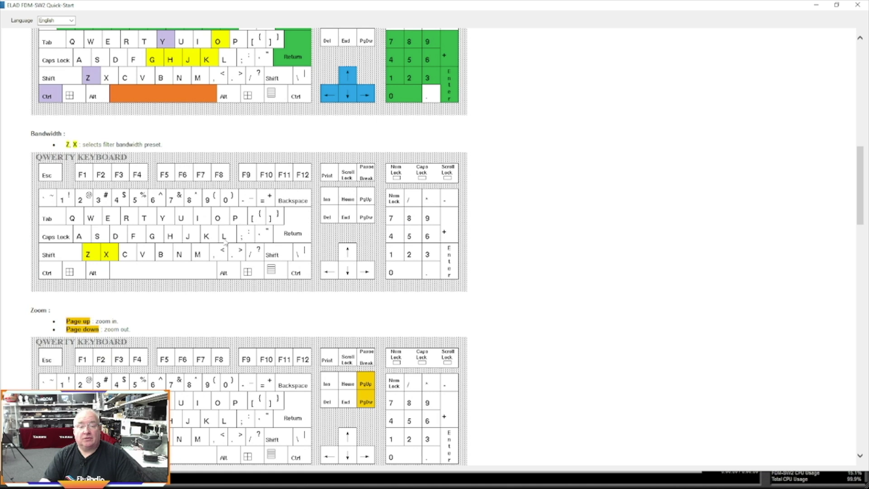
scroll(225, 242, "up", 6)
scroll(225, 241, "up", 5)
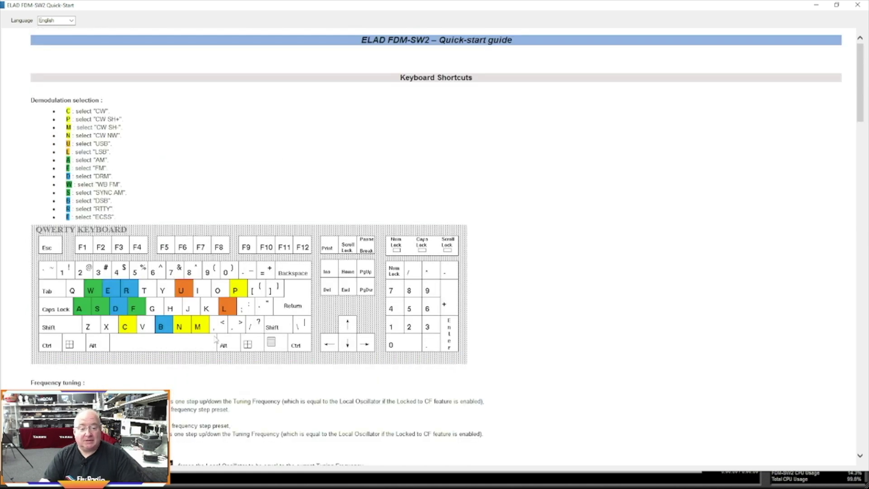
Step: Close the guide, retune to 11,849.998 kHz, and set the waterfall level range to -44 to -129 dBm
left_click(857, 5)
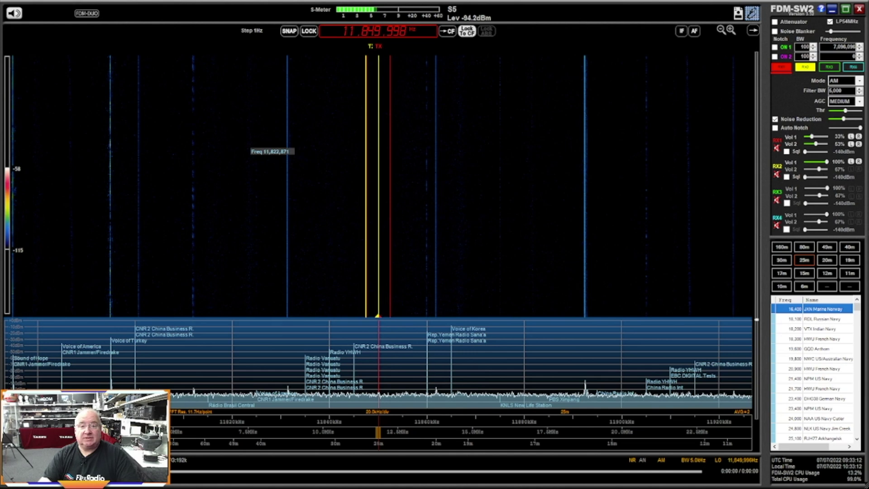
scroll(248, 148, "up", 2)
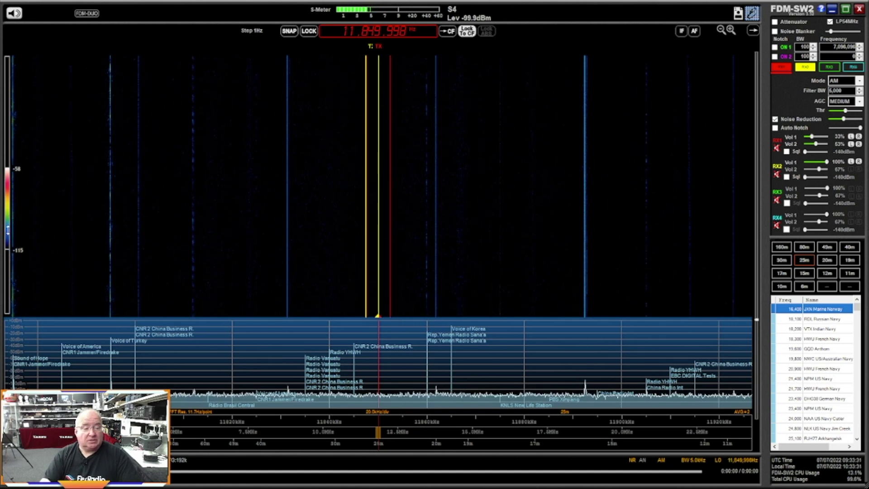
mouse_move(7, 230)
left_mouse_down()
mouse_move(13, 258)
mouse_move(16, 236)
left_mouse_up()
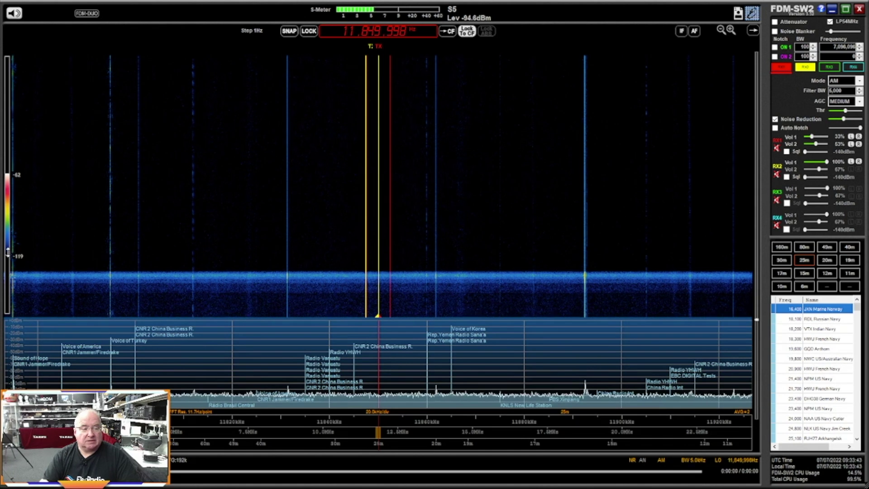
left_click_drag(8, 252, 7, 259)
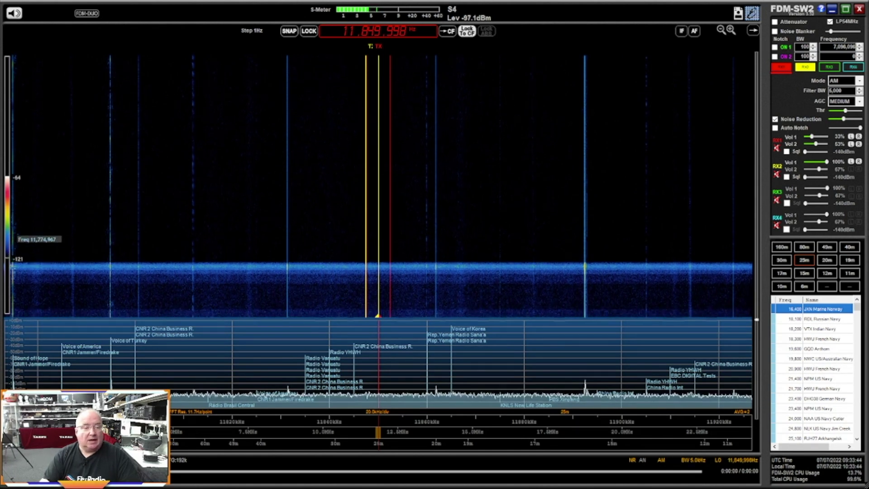
left_click_drag(7, 177, 7, 136)
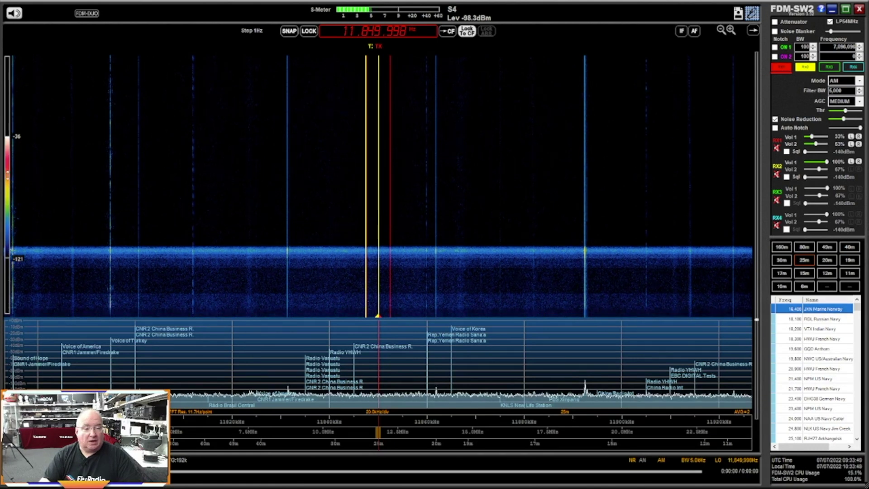
left_click_drag(7, 172, 8, 187)
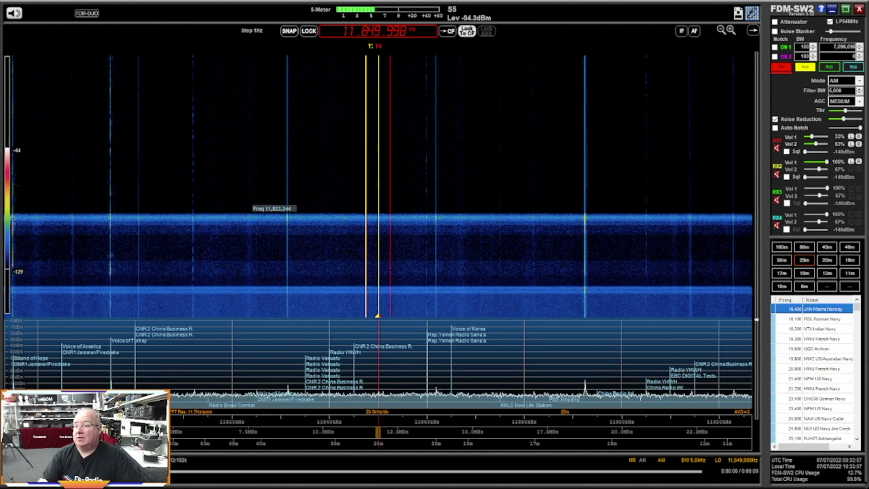
Step: Zoom the spectrum and waterfall in step by step to 2.0 kHz per division
left_click(721, 31)
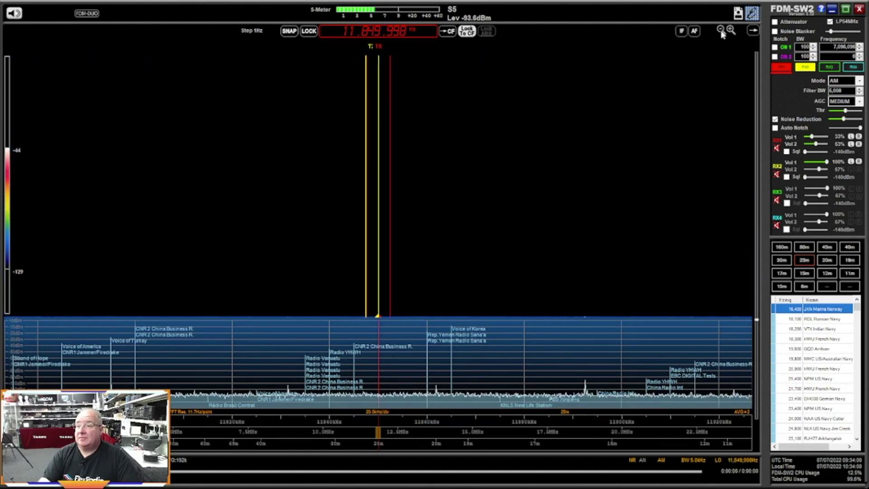
left_click(730, 30)
left_click(731, 30)
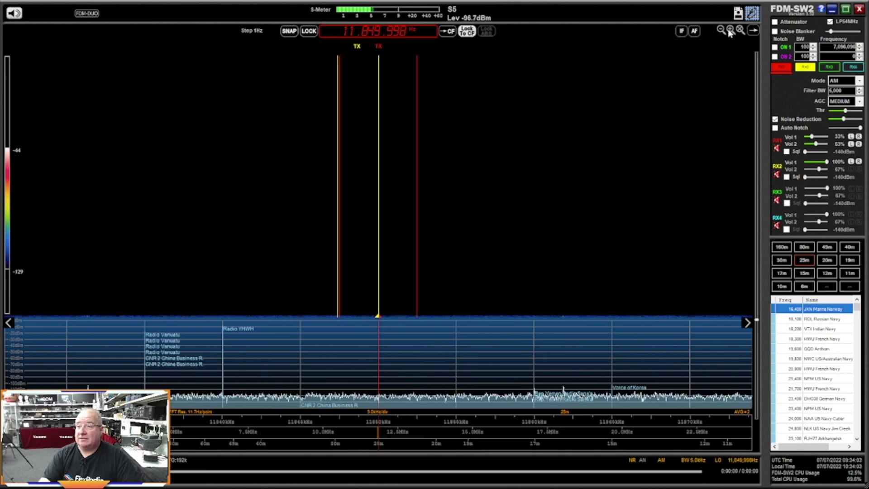
left_click(730, 31)
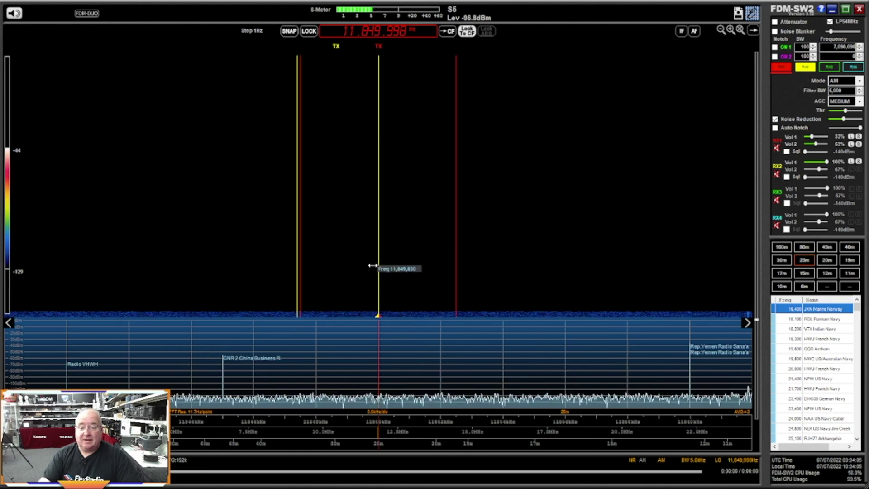